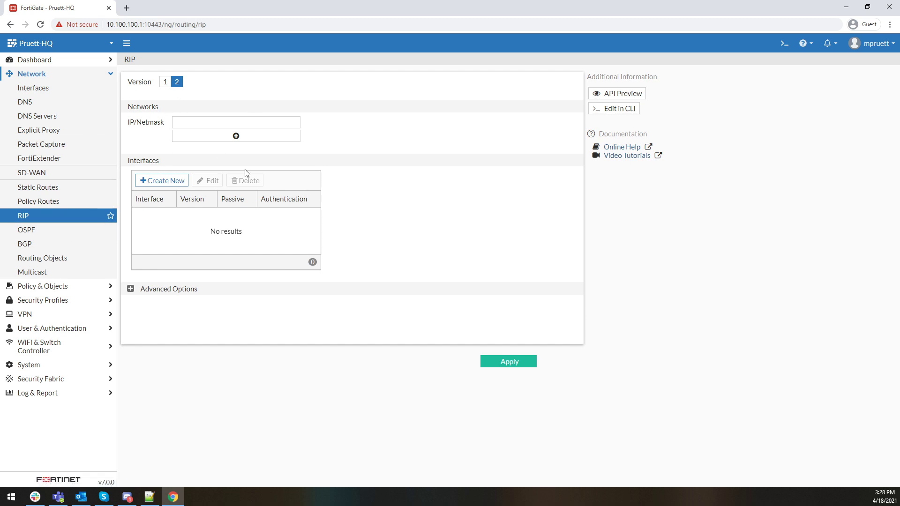
- Review RIP's advanced options (default metric, timers, redistribution), then go to OSPF
{"action": "left_click", "coordinate": [131, 288]}
{"action": "scroll", "coordinate": [403, 288], "scroll_direction": "down", "scroll_amount": 2}
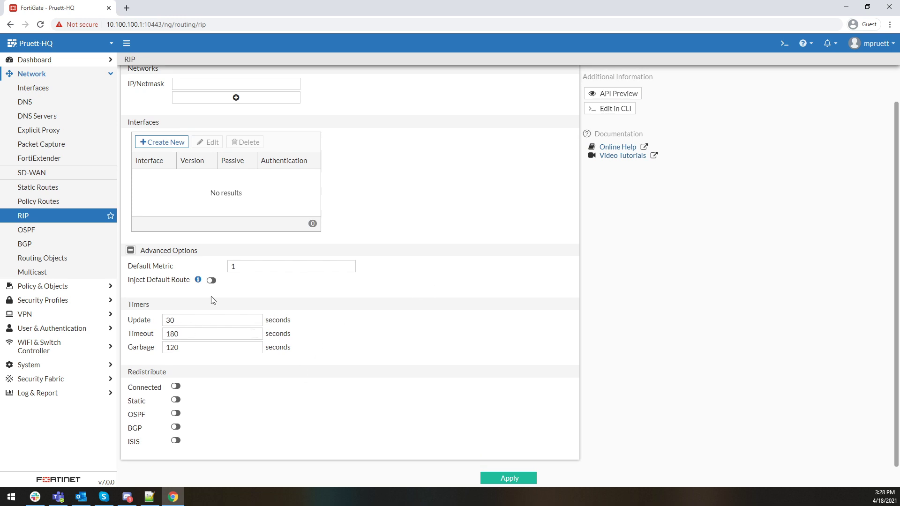
{"action": "mouse_move", "coordinate": [197, 281]}
{"action": "left_click", "coordinate": [29, 231]}
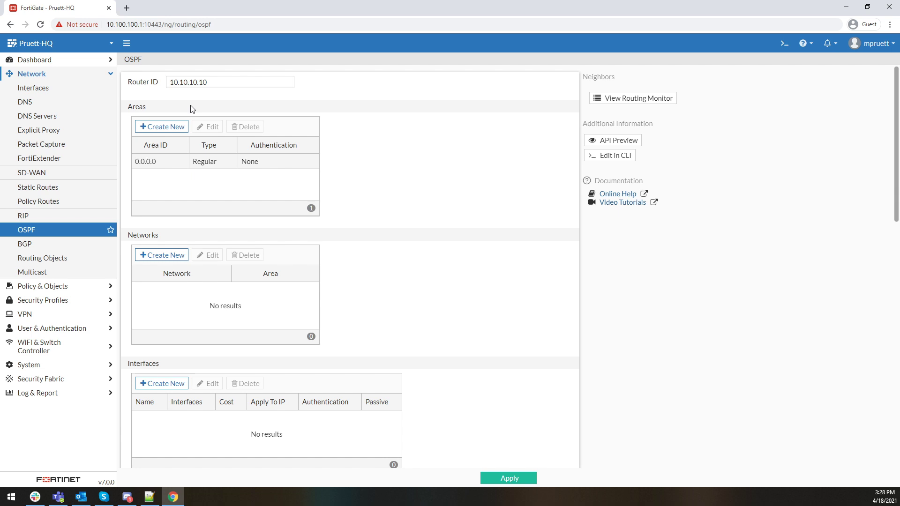
- Set OSPF's default-route metric type to Type 1, leaving the route map at All
{"action": "scroll", "coordinate": [174, 276], "scroll_direction": "down", "scroll_amount": 8}
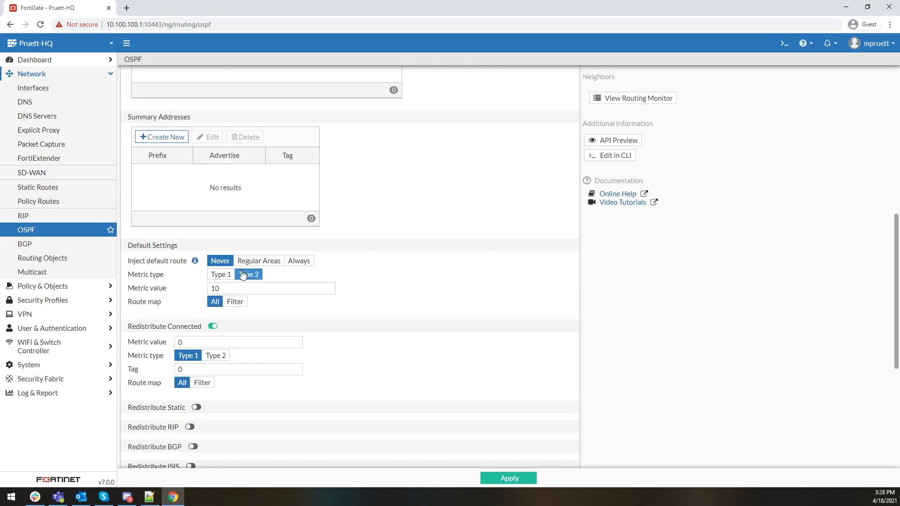
{"action": "scroll", "coordinate": [168, 142], "scroll_direction": "down", "scroll_amount": 3}
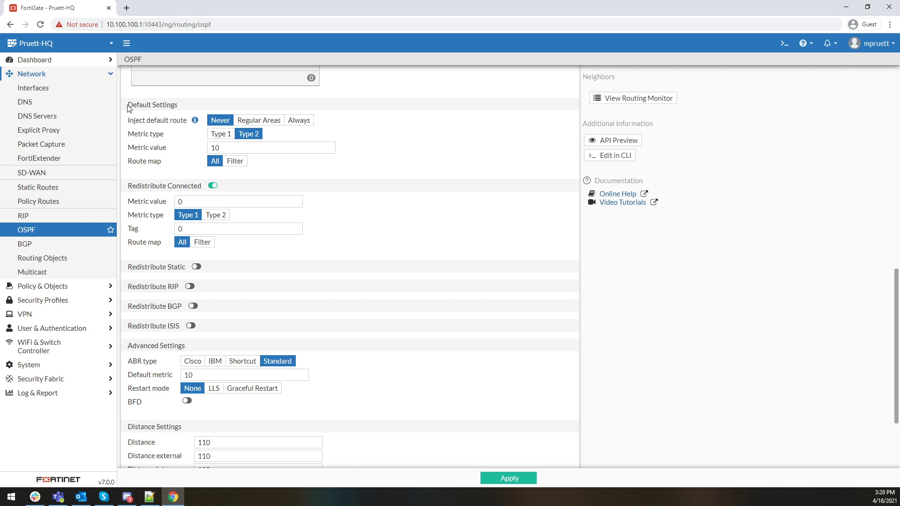
{"action": "left_click", "coordinate": [219, 134]}
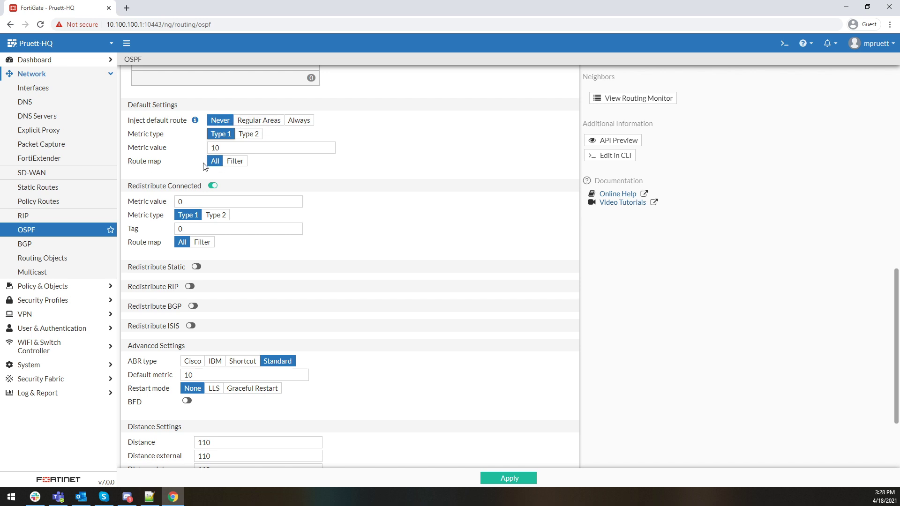
{"action": "left_click", "coordinate": [236, 161]}
{"action": "left_click", "coordinate": [242, 176]}
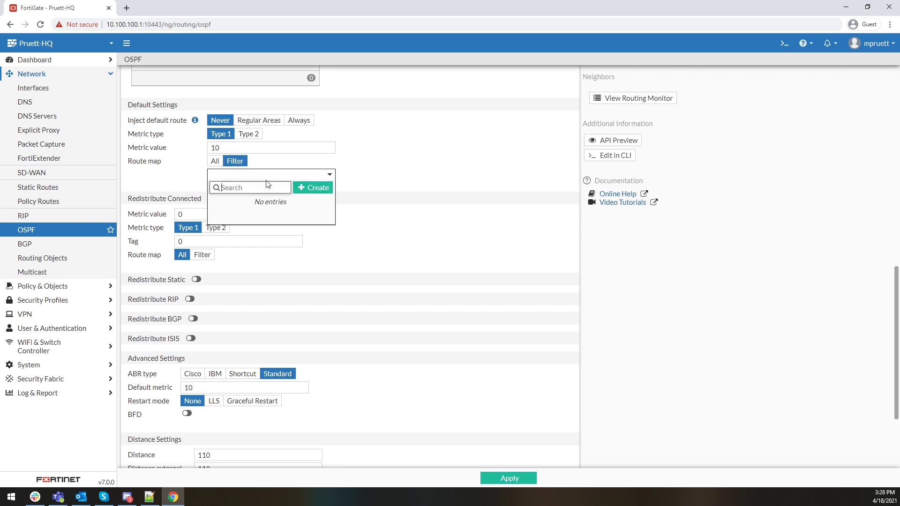
{"action": "left_click", "coordinate": [218, 170]}
{"action": "left_click", "coordinate": [215, 161]}
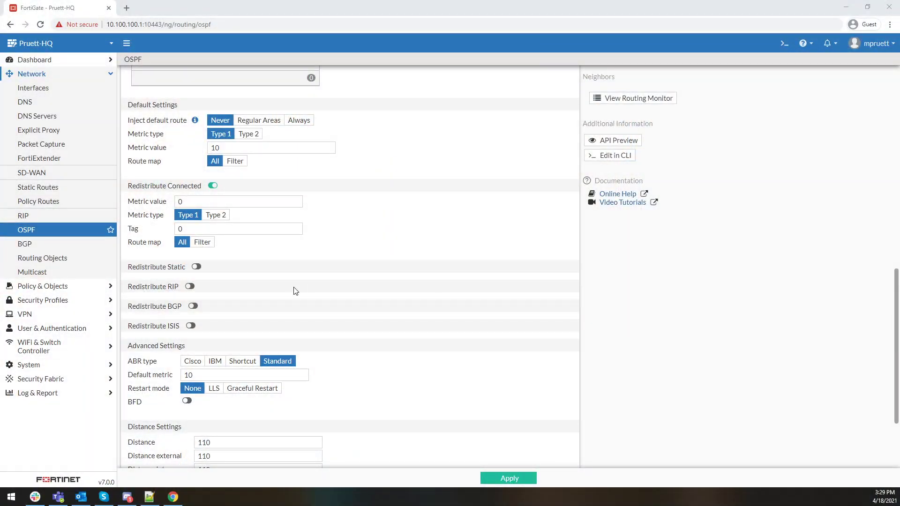
- Try Redistribute Static and Redistribute RIP, leaving both switched off
{"action": "left_click", "coordinate": [196, 267]}
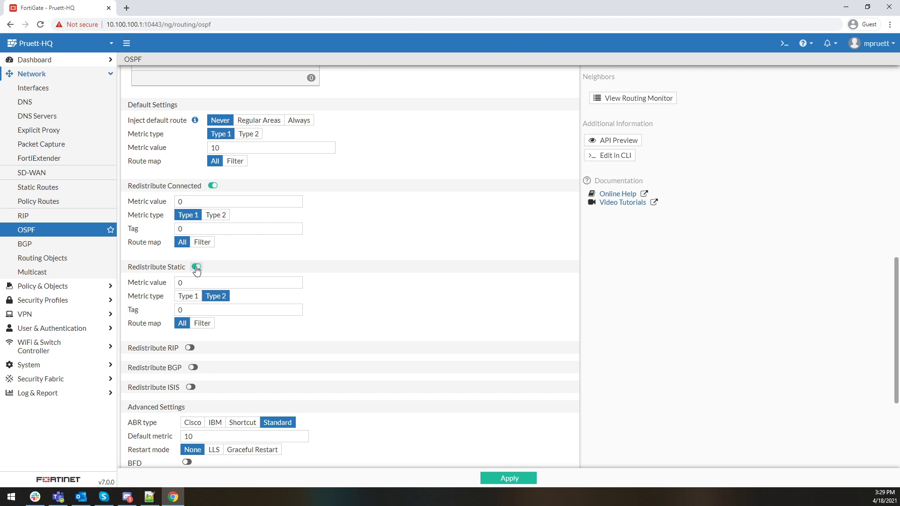
{"action": "double_click", "coordinate": [180, 283]}
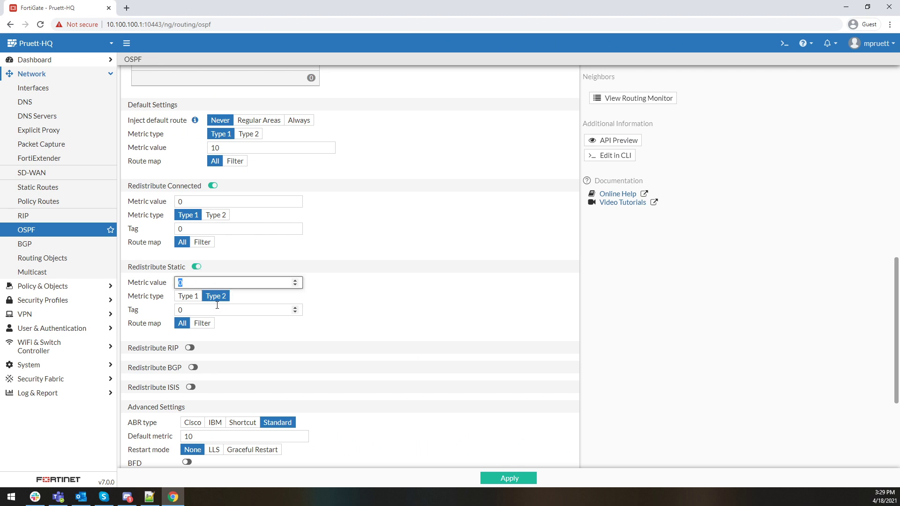
{"action": "left_click", "coordinate": [196, 267]}
{"action": "left_click", "coordinate": [190, 286]}
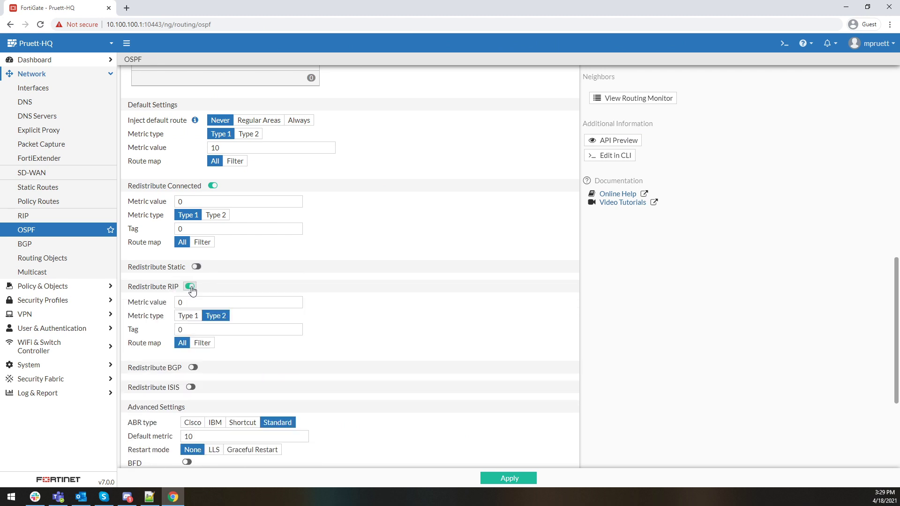
{"action": "left_click", "coordinate": [191, 288]}
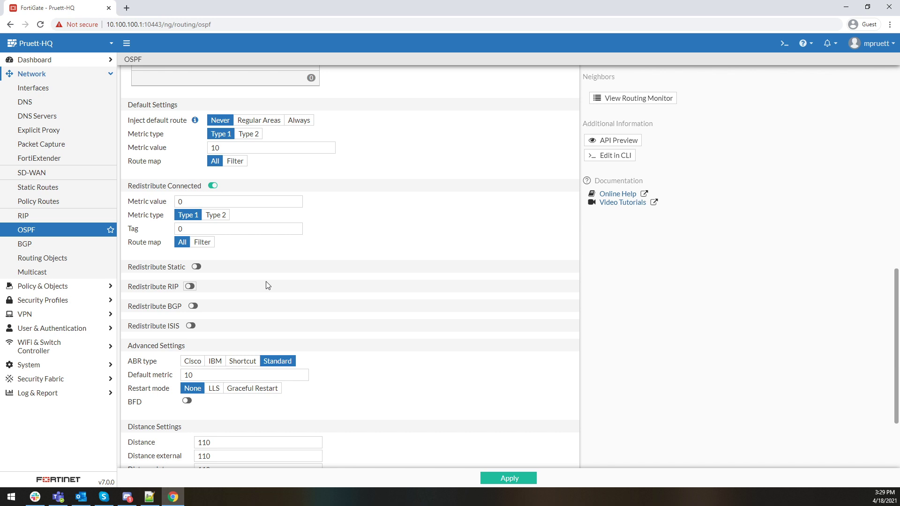
- Check the Overflow max LSAs value, then go to the BGP settings
{"action": "scroll", "coordinate": [154, 343], "scroll_direction": "down", "scroll_amount": 3}
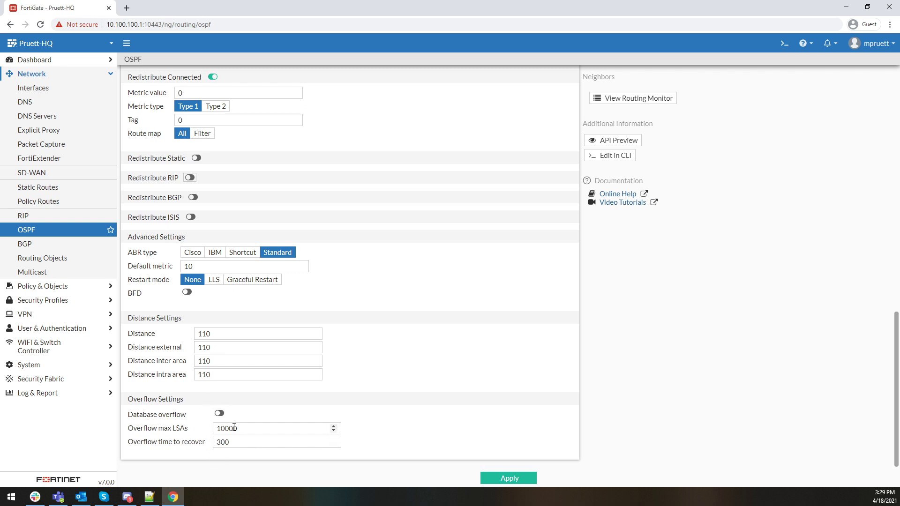
{"action": "left_click_drag", "start_coordinate": [263, 430], "coordinate": [165, 431]}
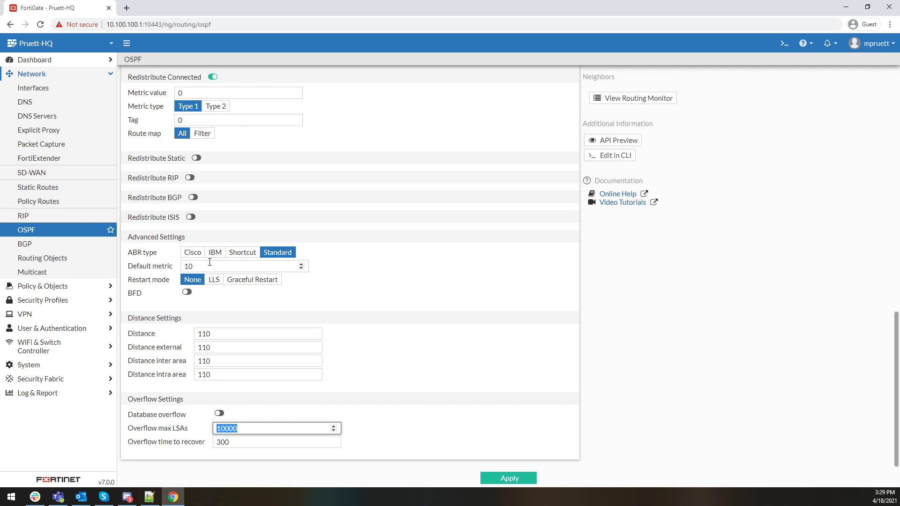
{"action": "scroll", "coordinate": [178, 258], "scroll_direction": "up", "scroll_amount": 3}
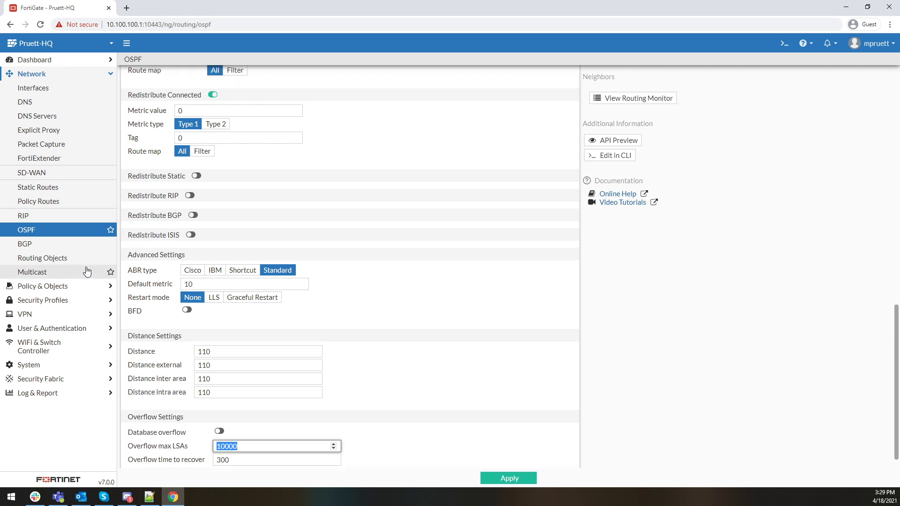
{"action": "left_click", "coordinate": [26, 243]}
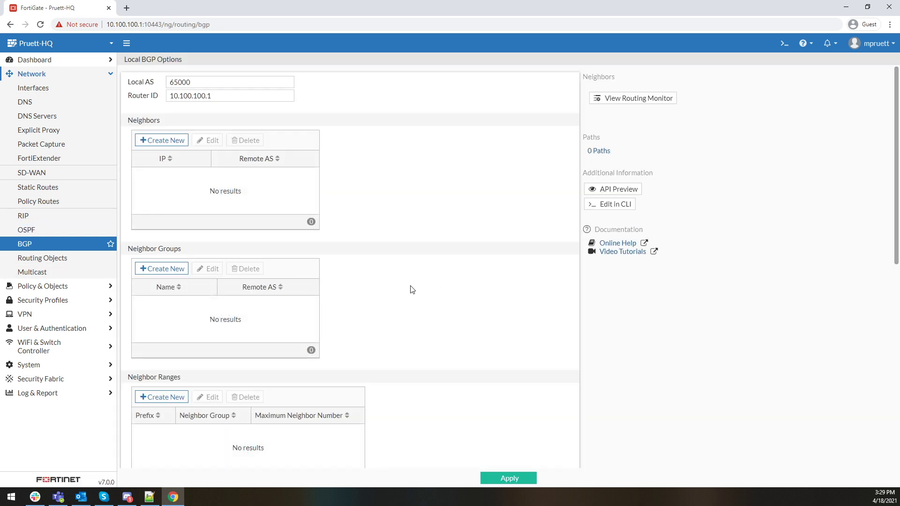
- Create a new BGP neighbor from the Neighbors list to open Add Neighbor
{"action": "scroll", "coordinate": [387, 247], "scroll_direction": "down", "scroll_amount": 8}
{"action": "scroll", "coordinate": [386, 241], "scroll_direction": "up", "scroll_amount": 4}
{"action": "scroll", "coordinate": [385, 241], "scroll_direction": "up", "scroll_amount": 5}
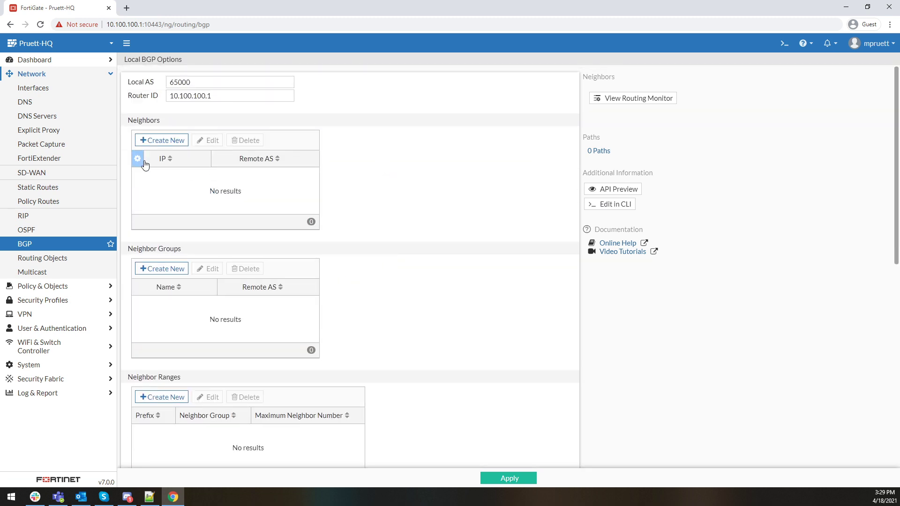
{"action": "left_click", "coordinate": [156, 141]}
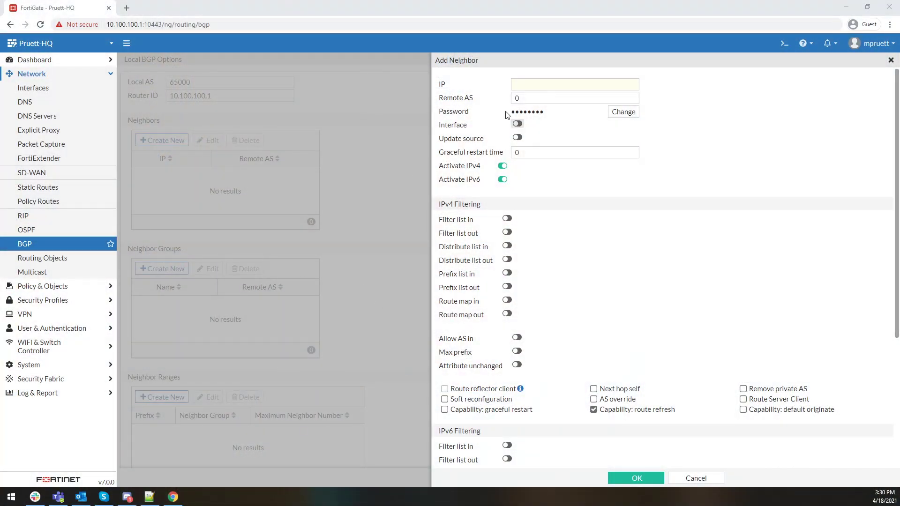
{"action": "left_click", "coordinate": [520, 88]}
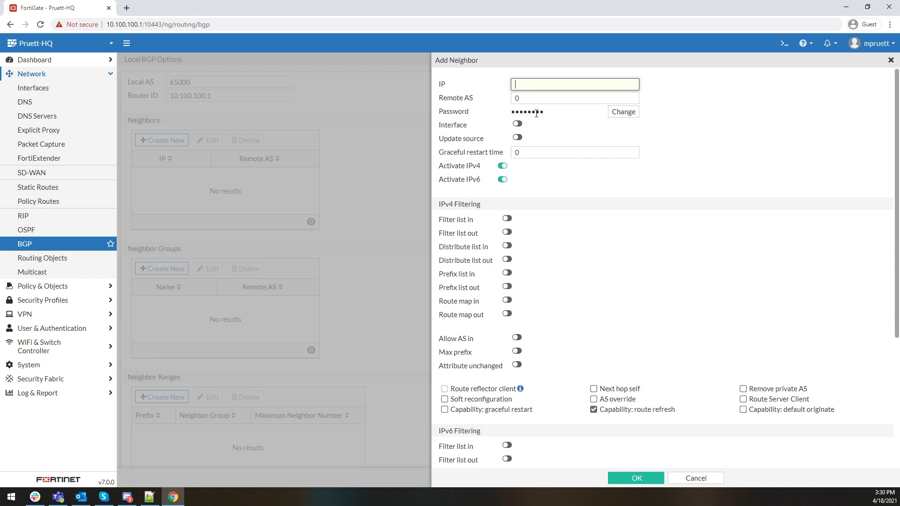
{"action": "left_click", "coordinate": [517, 138]}
{"action": "left_click", "coordinate": [516, 148]}
{"action": "left_click", "coordinate": [561, 148]}
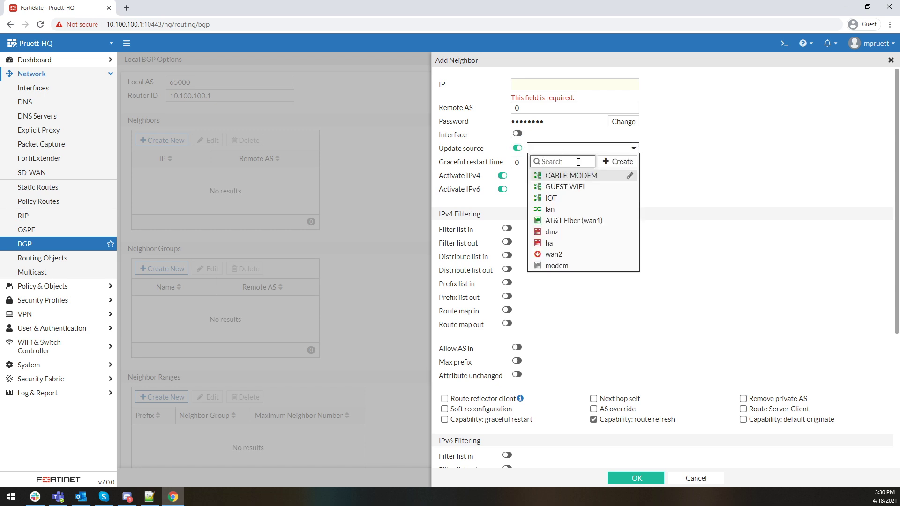
{"action": "left_click", "coordinate": [516, 150]}
{"action": "left_click", "coordinate": [516, 150]}
{"action": "left_click", "coordinate": [492, 163]}
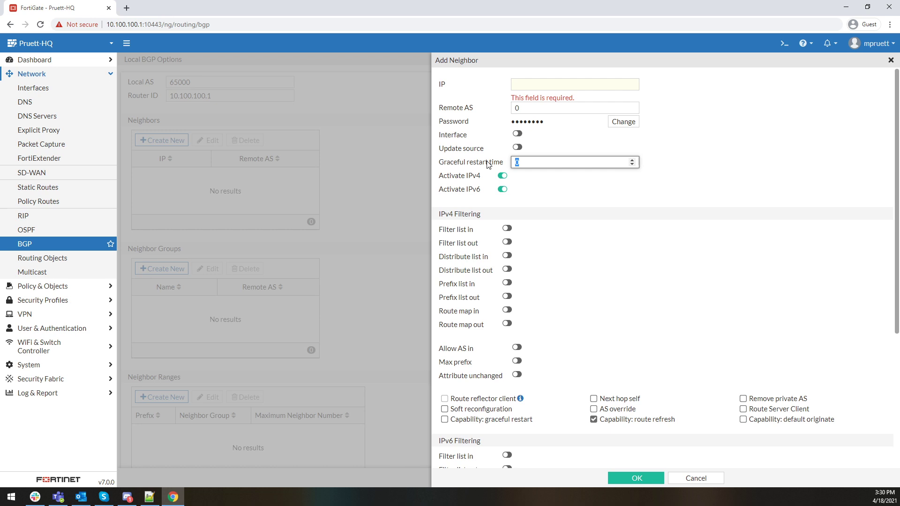
{"action": "scroll", "coordinate": [510, 215], "scroll_direction": "down", "scroll_amount": 2}
{"action": "left_click", "coordinate": [508, 136]}
{"action": "left_click", "coordinate": [507, 149]}
{"action": "left_click", "coordinate": [506, 163]}
{"action": "left_click", "coordinate": [507, 176]}
{"action": "left_click", "coordinate": [539, 163]}
{"action": "left_click", "coordinate": [542, 159]}
{"action": "left_click", "coordinate": [541, 151]}
{"action": "left_click", "coordinate": [538, 149]}
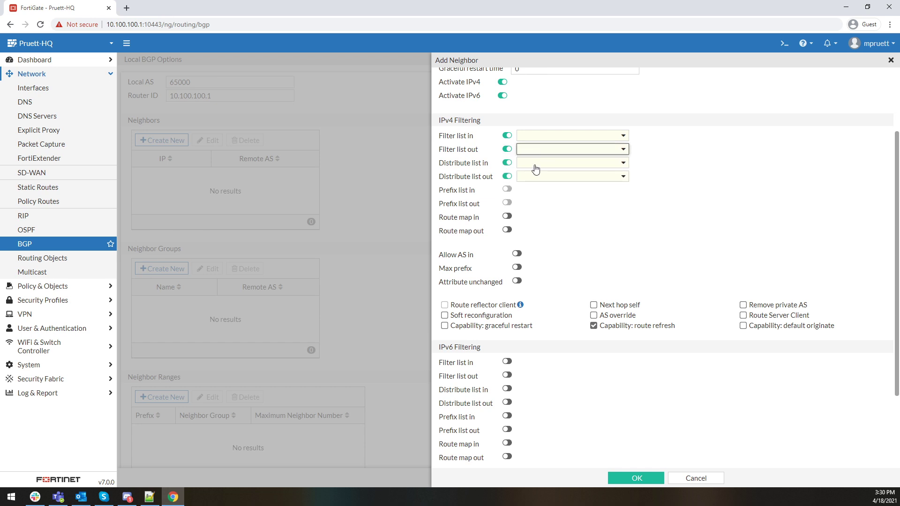
{"action": "left_click", "coordinate": [521, 194]}
{"action": "left_click", "coordinate": [507, 176]}
{"action": "left_click", "coordinate": [507, 163]}
{"action": "left_click", "coordinate": [507, 136]}
{"action": "left_click", "coordinate": [507, 149]}
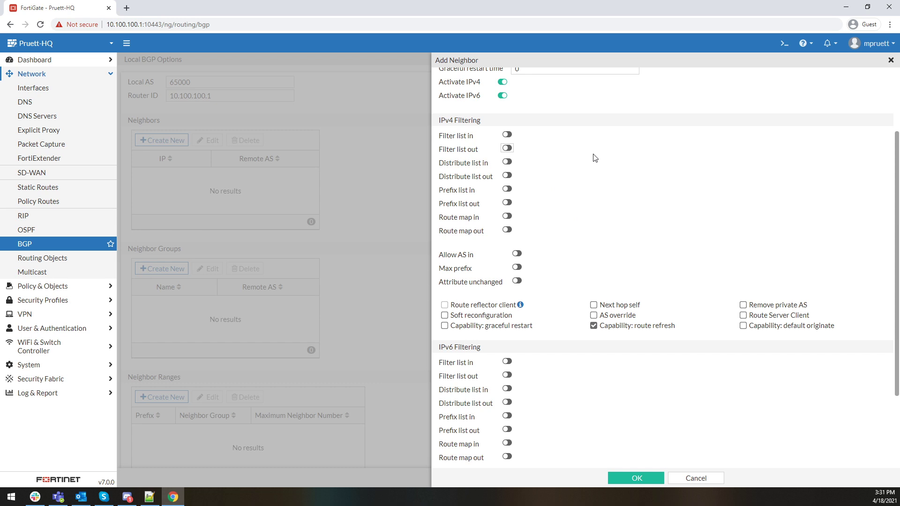
{"action": "left_click", "coordinate": [507, 135]}
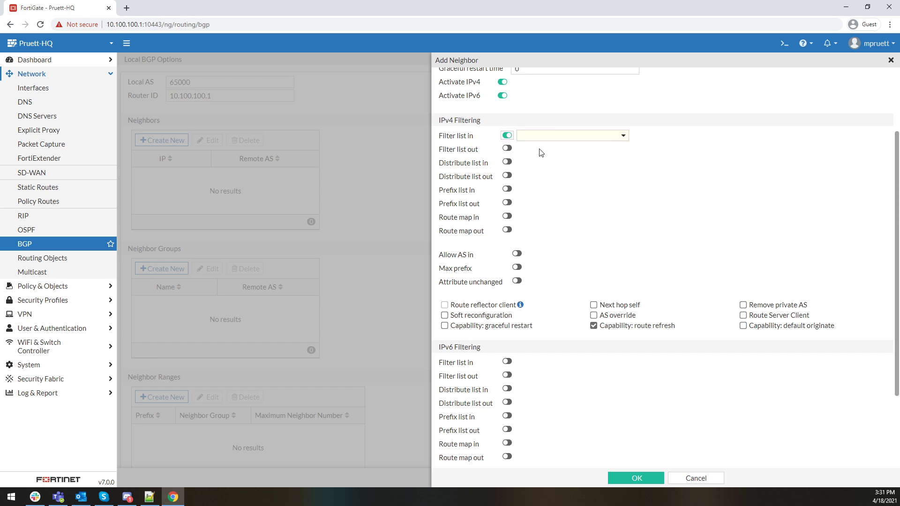
{"action": "left_click", "coordinate": [507, 135]}
{"action": "scroll", "coordinate": [450, 155], "scroll_direction": "down", "scroll_amount": 2}
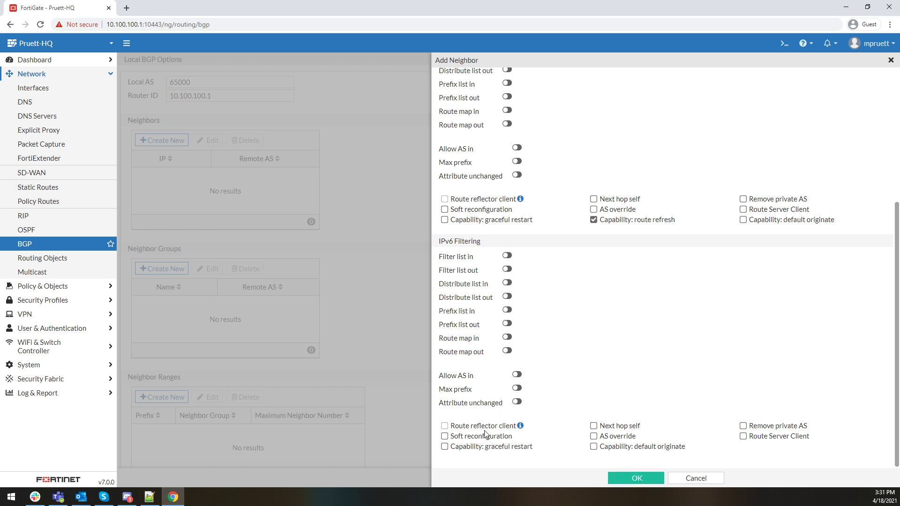
{"action": "mouse_move", "coordinate": [521, 427]}
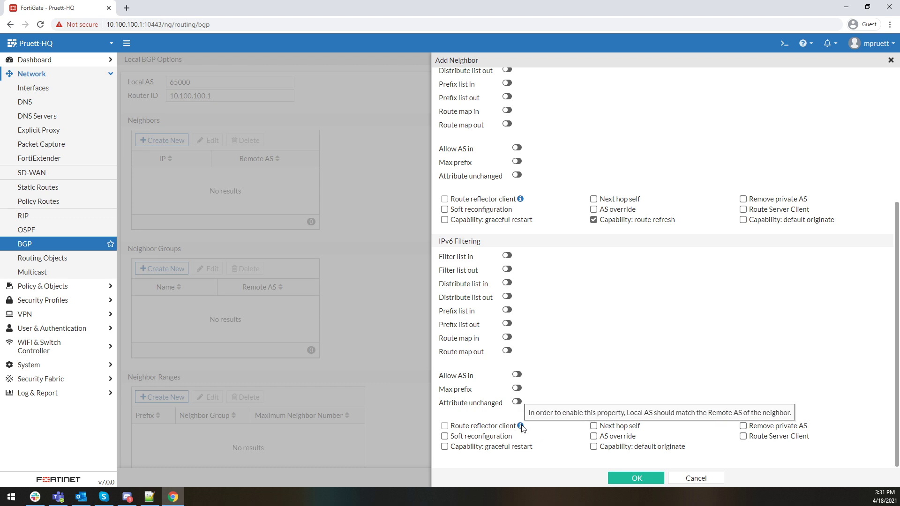
{"action": "scroll", "coordinate": [521, 428], "scroll_direction": "up", "scroll_amount": 3}
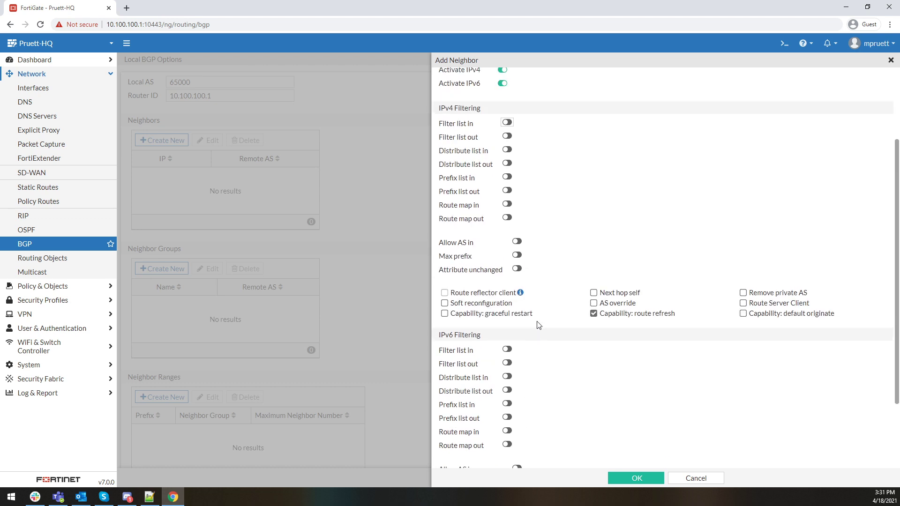
{"action": "mouse_move", "coordinate": [521, 296]}
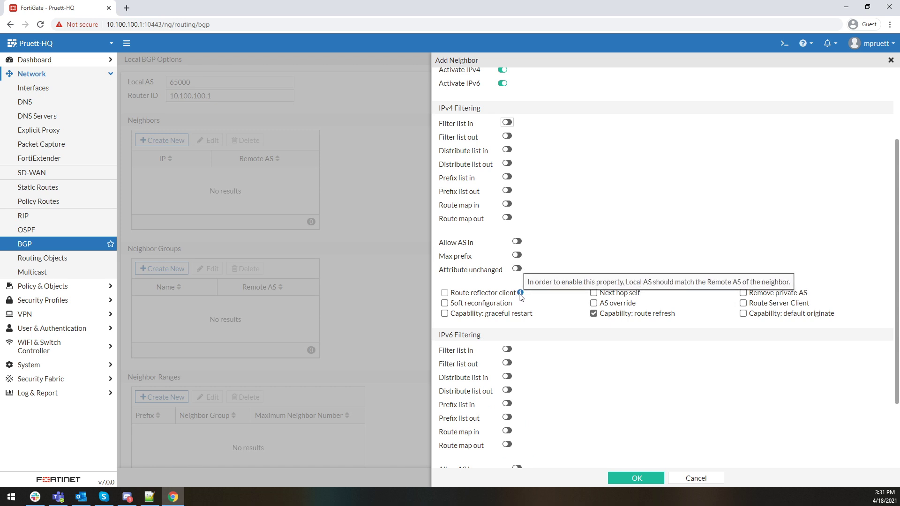
{"action": "scroll", "coordinate": [521, 305], "scroll_direction": "up", "scroll_amount": 3}
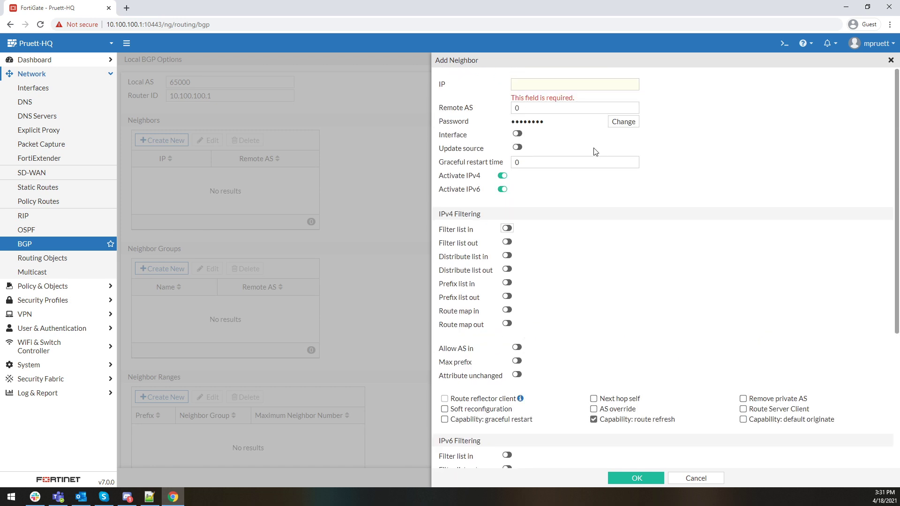
{"action": "scroll", "coordinate": [607, 232], "scroll_direction": "down", "scroll_amount": 4}
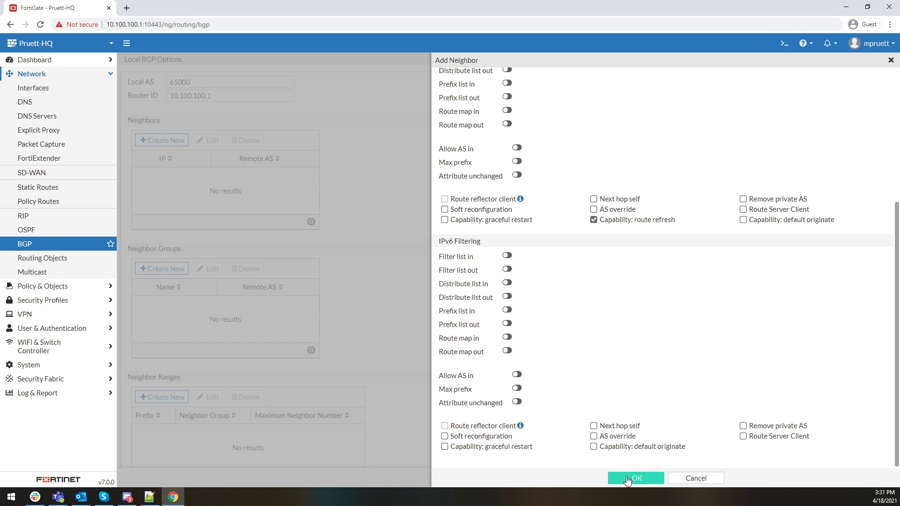
- Cancel the unfinished BGP neighbor and expand BGP Advanced Options
{"action": "left_click", "coordinate": [696, 478]}
{"action": "scroll", "coordinate": [364, 297], "scroll_direction": "down", "scroll_amount": 4}
{"action": "scroll", "coordinate": [391, 283], "scroll_direction": "down", "scroll_amount": 5}
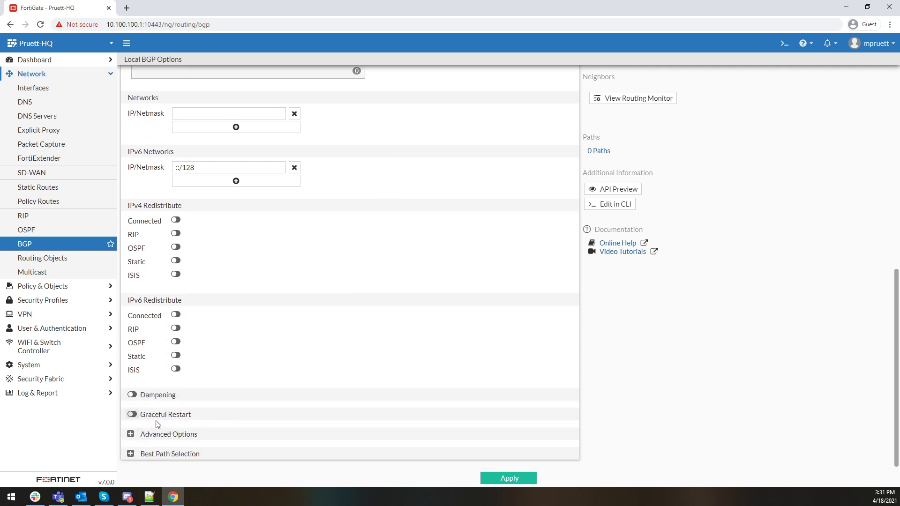
{"action": "left_click", "coordinate": [130, 434]}
- Inspect Distance external and Default Local Preference, then expand Best Path Selection
{"action": "scroll", "coordinate": [215, 430], "scroll_direction": "down", "scroll_amount": 3}
{"action": "double_click", "coordinate": [220, 361]}
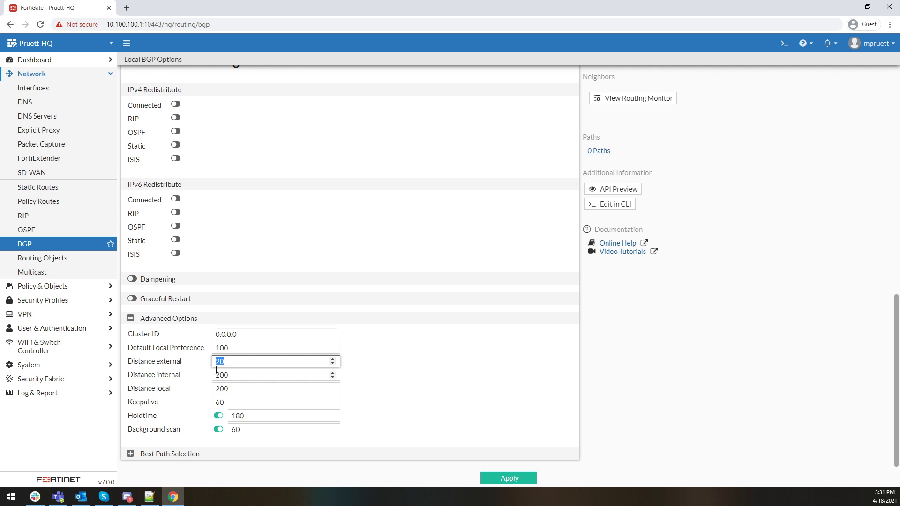
{"action": "left_click", "coordinate": [241, 350]}
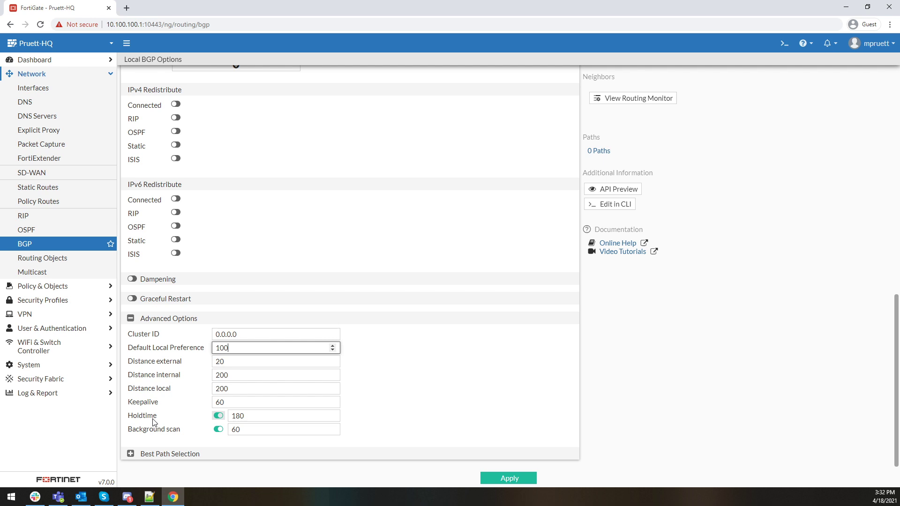
{"action": "left_click", "coordinate": [130, 453]}
{"action": "scroll", "coordinate": [164, 386], "scroll_direction": "down", "scroll_amount": 5}
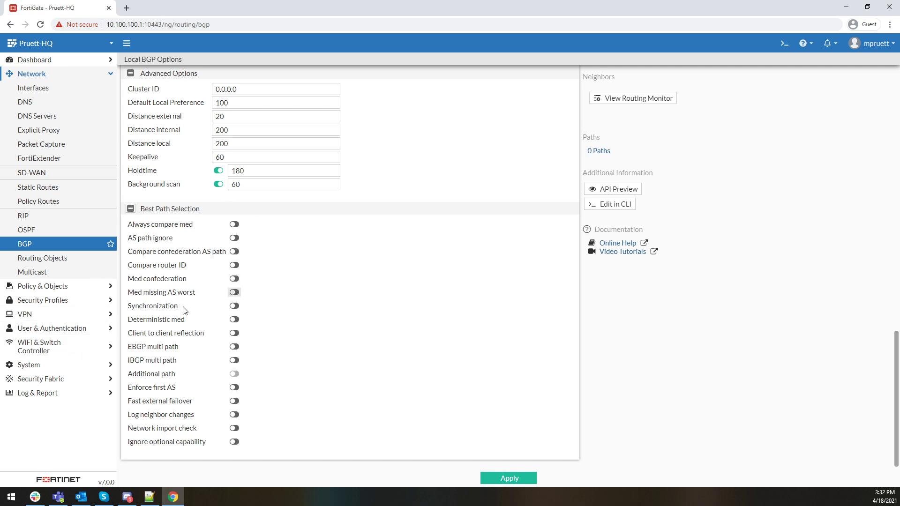
- Enable deterministic and always-compare MED, neighbor-change logging, fast failover, EBGP/IBGP multipath, additional path
{"action": "left_click", "coordinate": [233, 320]}
{"action": "left_click", "coordinate": [234, 225]}
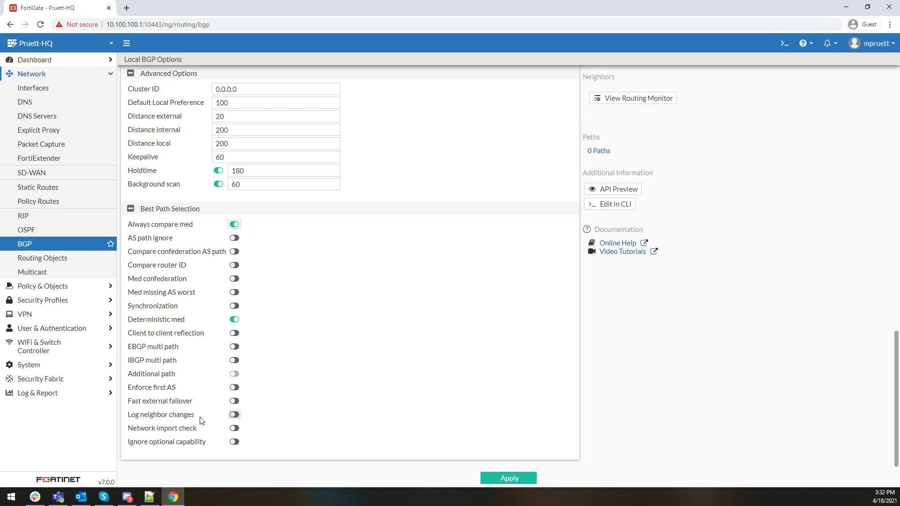
{"action": "left_click", "coordinate": [233, 415]}
{"action": "left_click", "coordinate": [233, 401]}
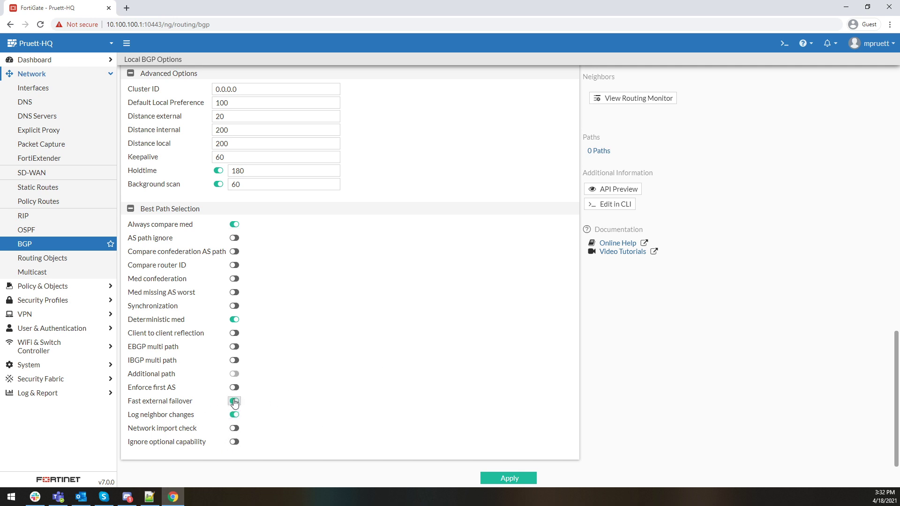
{"action": "left_click", "coordinate": [233, 347]}
{"action": "left_click", "coordinate": [234, 361]}
{"action": "left_click", "coordinate": [234, 374]}
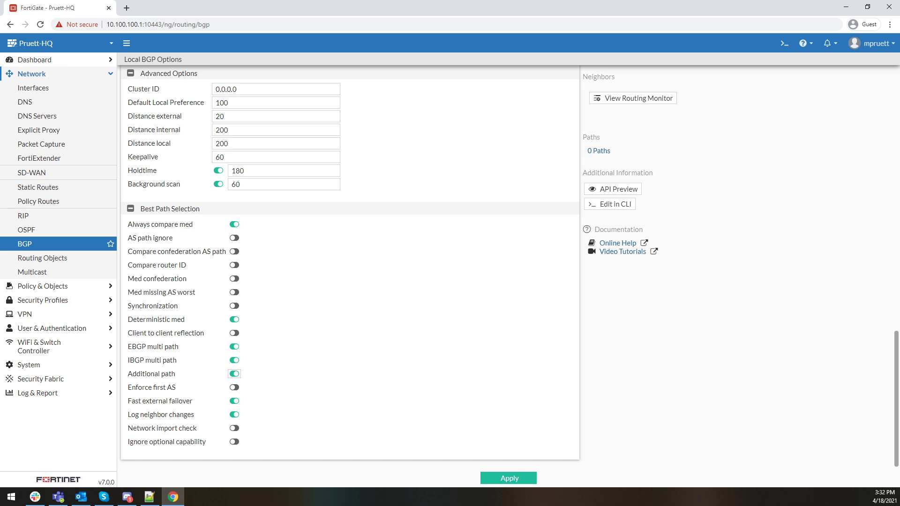
- Start a new Route Map from Network > Routing Objects
{"action": "left_click", "coordinate": [61, 263]}
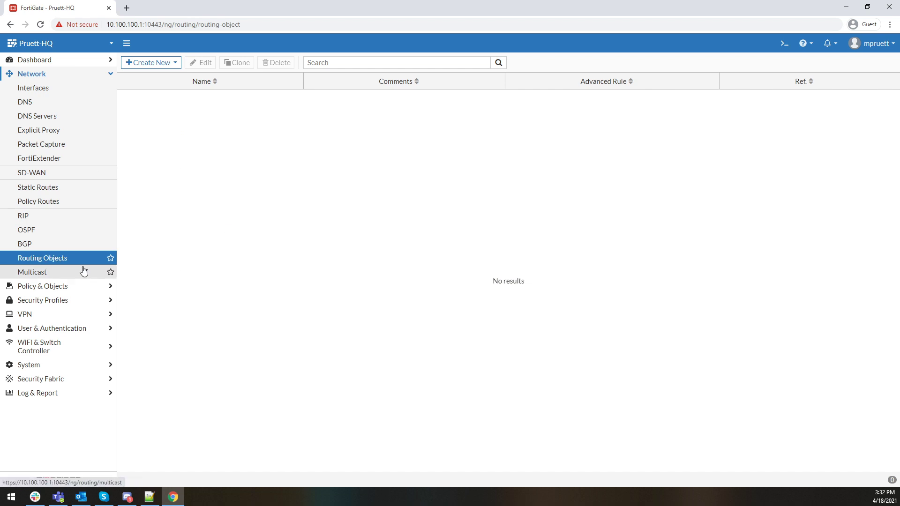
{"action": "left_click", "coordinate": [167, 69]}
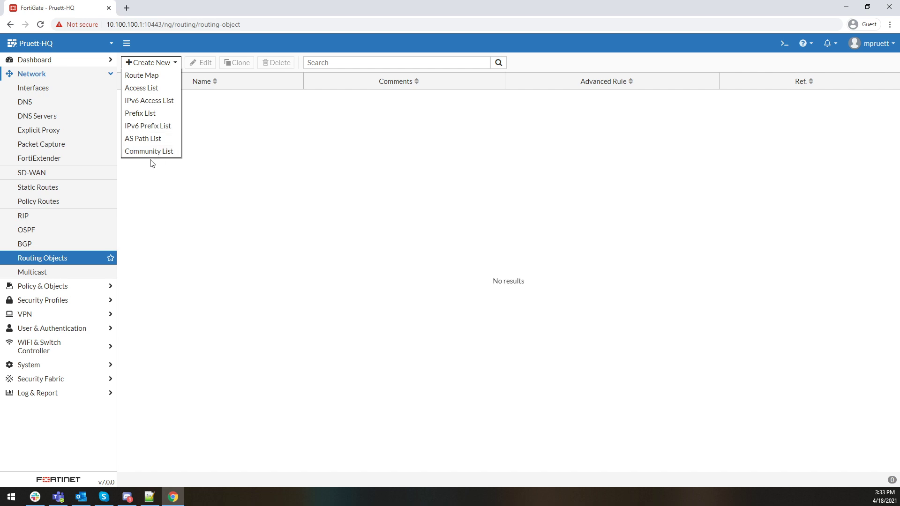
{"action": "left_click", "coordinate": [141, 76]}
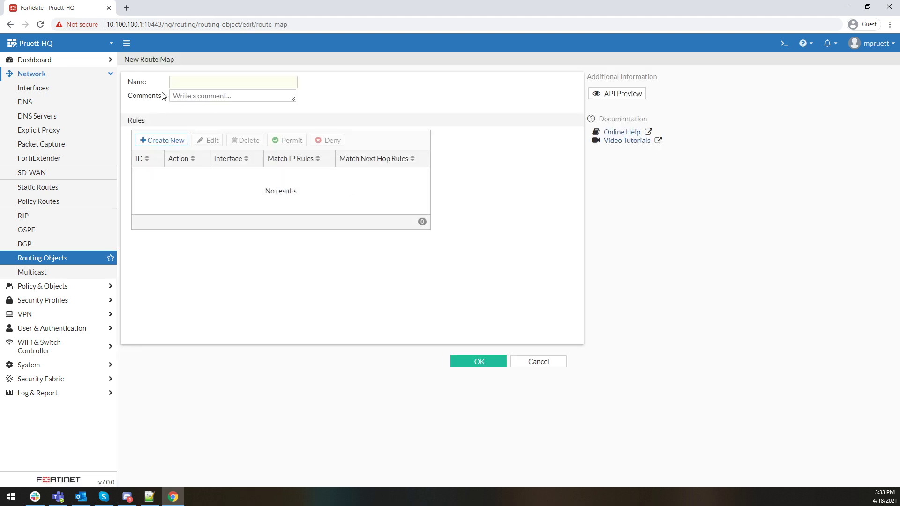
- Name the route map ALLOW-IN and draft a rule matching interface and next hop IP
{"action": "left_click", "coordinate": [186, 83]}
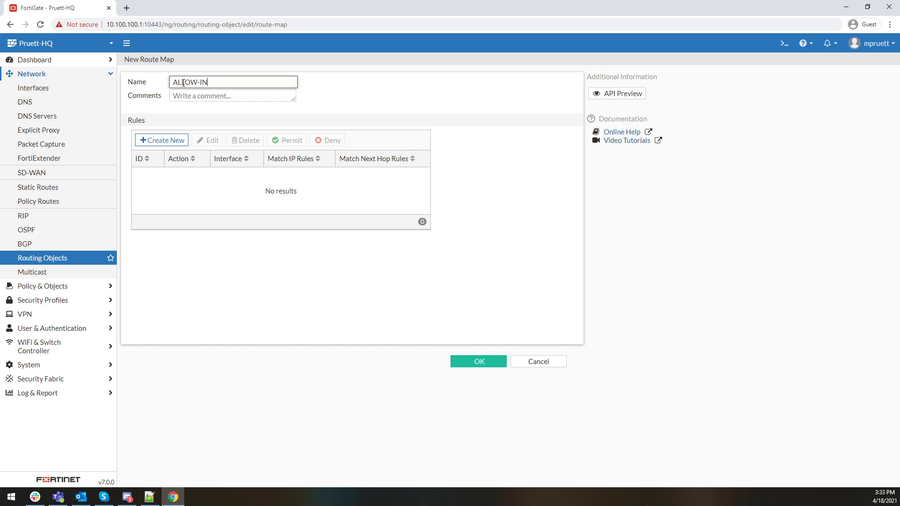
{"action": "left_click", "coordinate": [175, 140]}
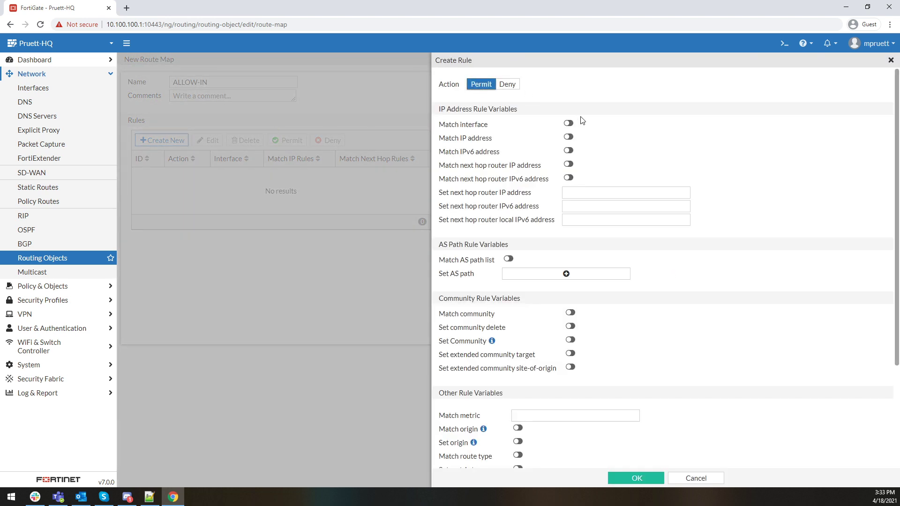
{"action": "left_click", "coordinate": [568, 124]}
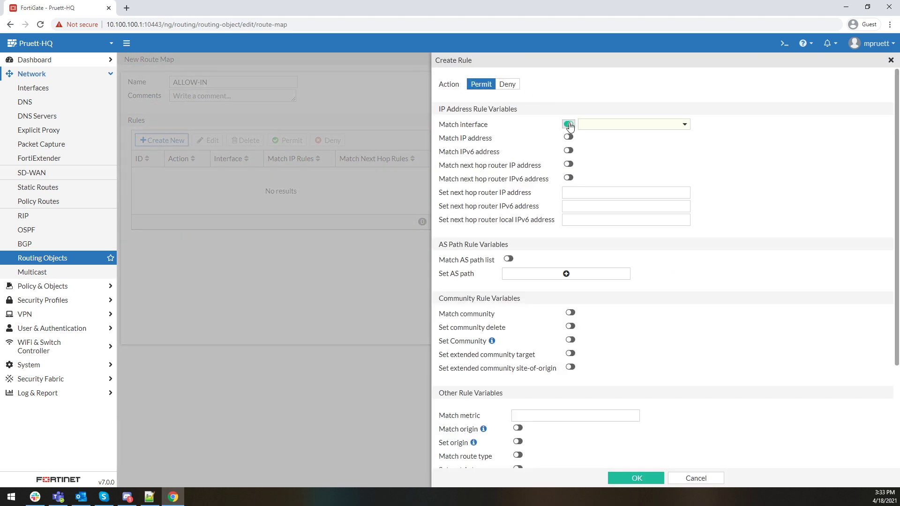
{"action": "left_click", "coordinate": [568, 165]}
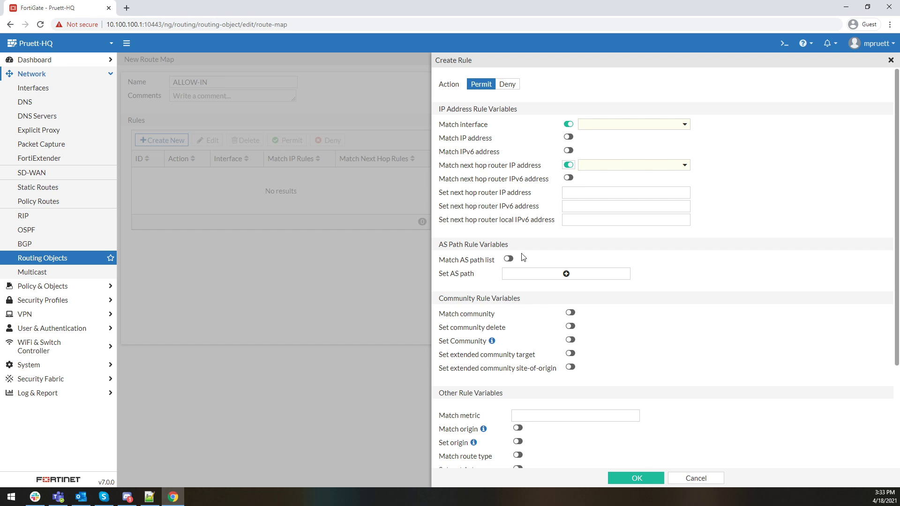
- Return the rule to Permit with no matches, review its options, and cancel it
{"action": "left_click", "coordinate": [507, 84]}
{"action": "left_click", "coordinate": [568, 123]}
{"action": "left_click", "coordinate": [570, 164]}
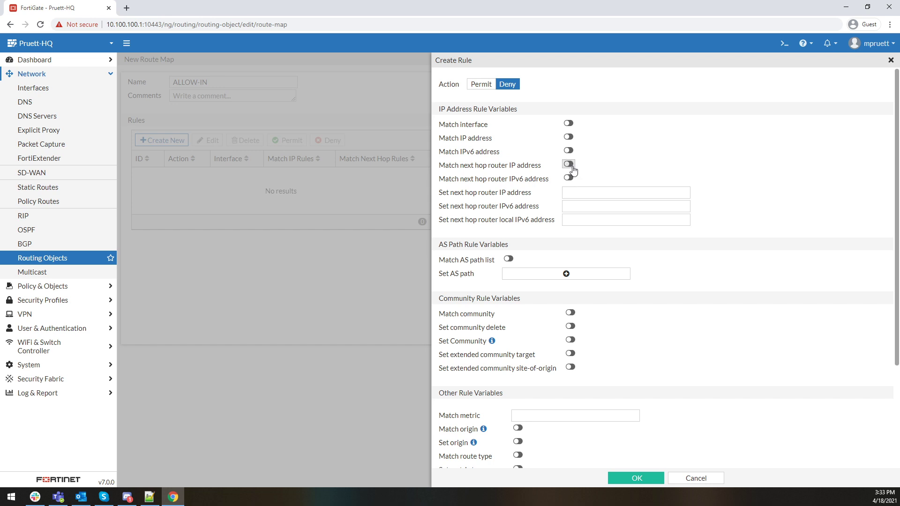
{"action": "left_click", "coordinate": [480, 84]}
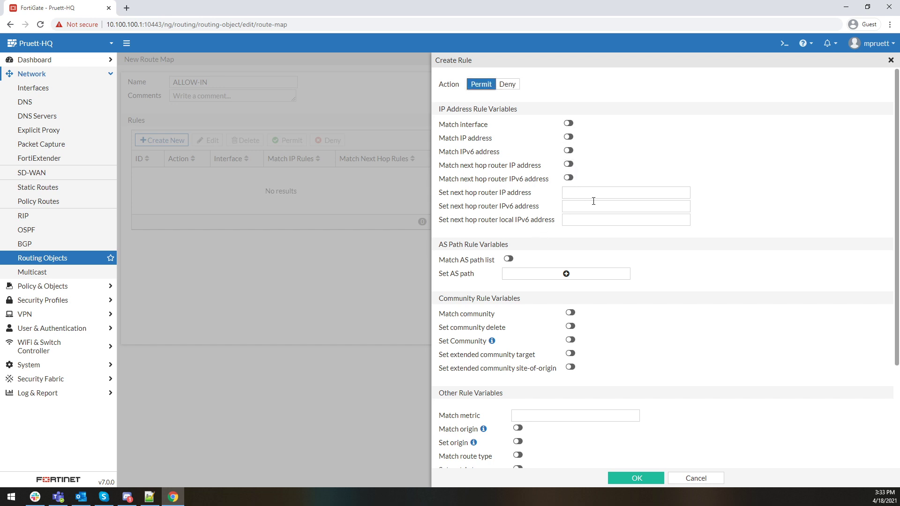
{"action": "scroll", "coordinate": [596, 200], "scroll_direction": "down", "scroll_amount": 2}
{"action": "scroll", "coordinate": [597, 203], "scroll_direction": "down", "scroll_amount": 1}
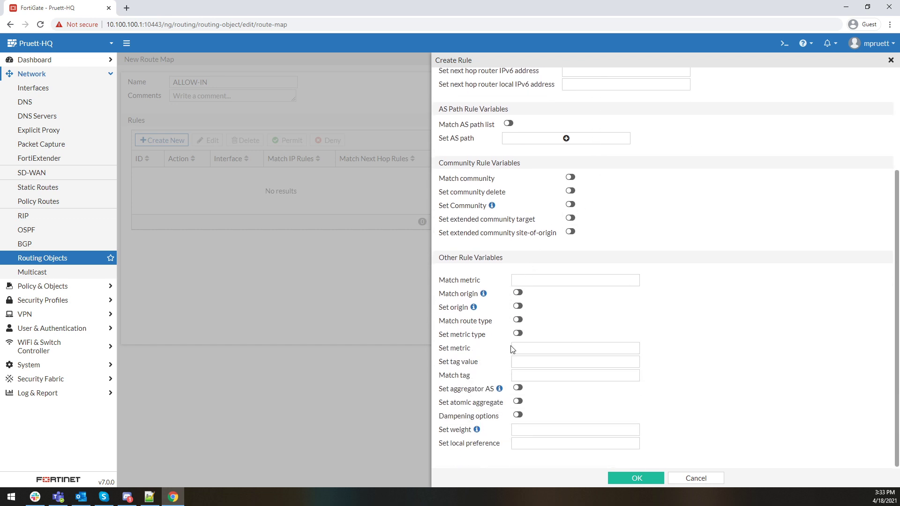
{"action": "mouse_move", "coordinate": [499, 390]}
{"action": "mouse_move", "coordinate": [477, 431]}
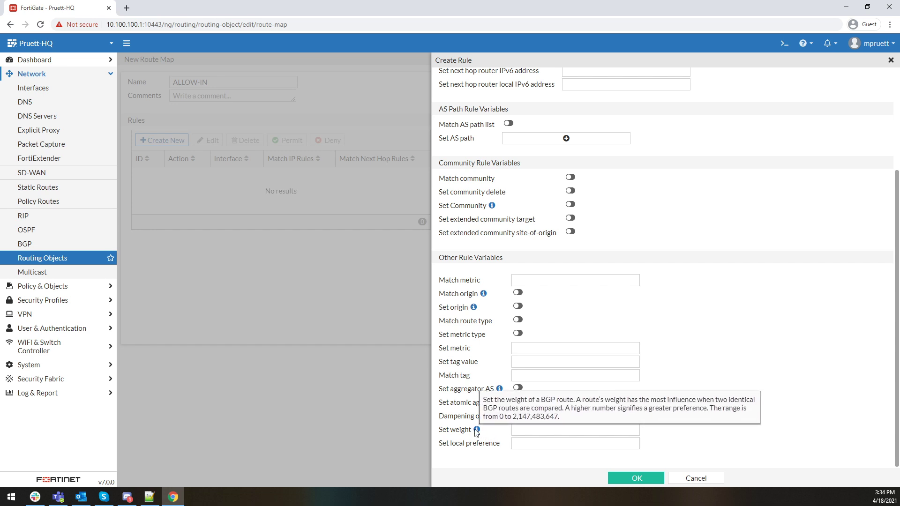
{"action": "left_click", "coordinate": [692, 486]}
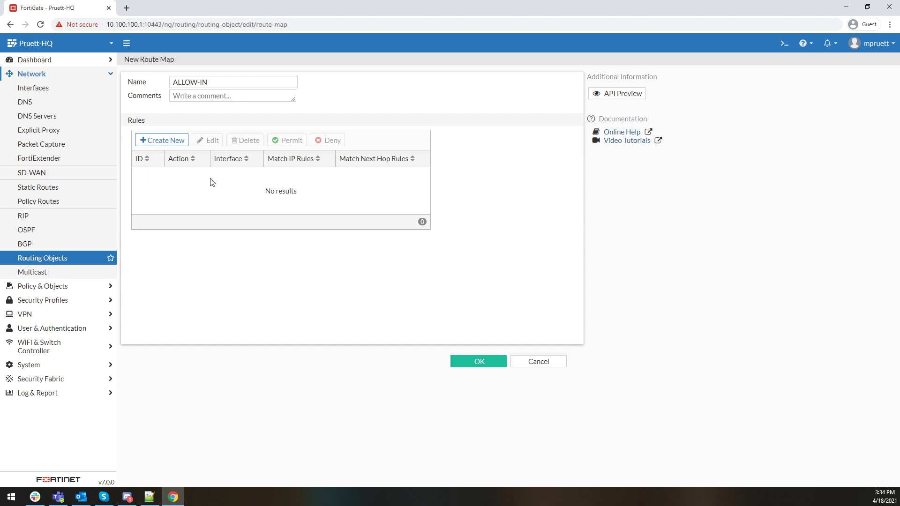
- Discard the ALLOW-IN route map and start a new Prefix List
{"action": "left_click", "coordinate": [518, 361]}
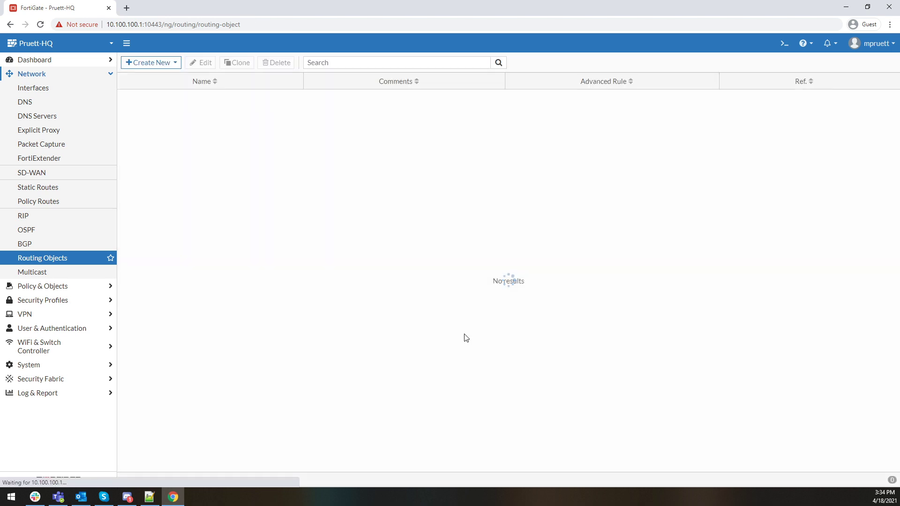
{"action": "left_click", "coordinate": [151, 64]}
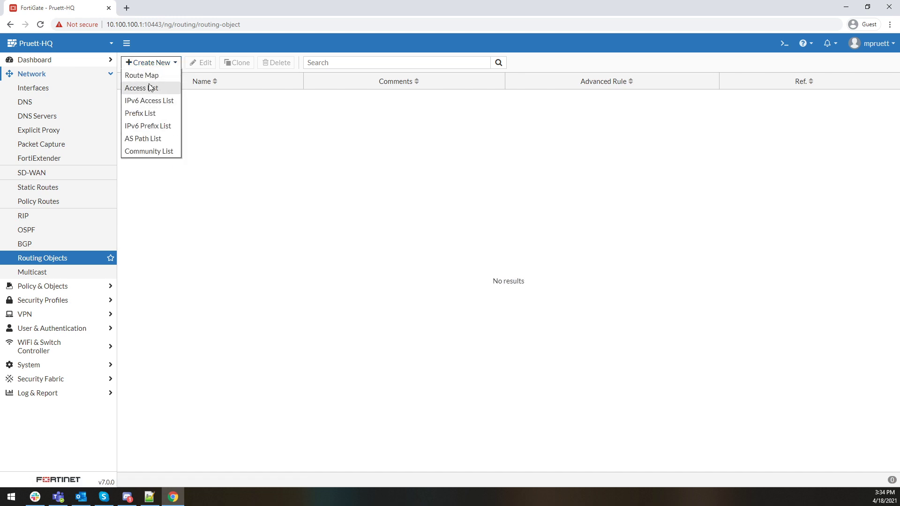
{"action": "left_click", "coordinate": [141, 114]}
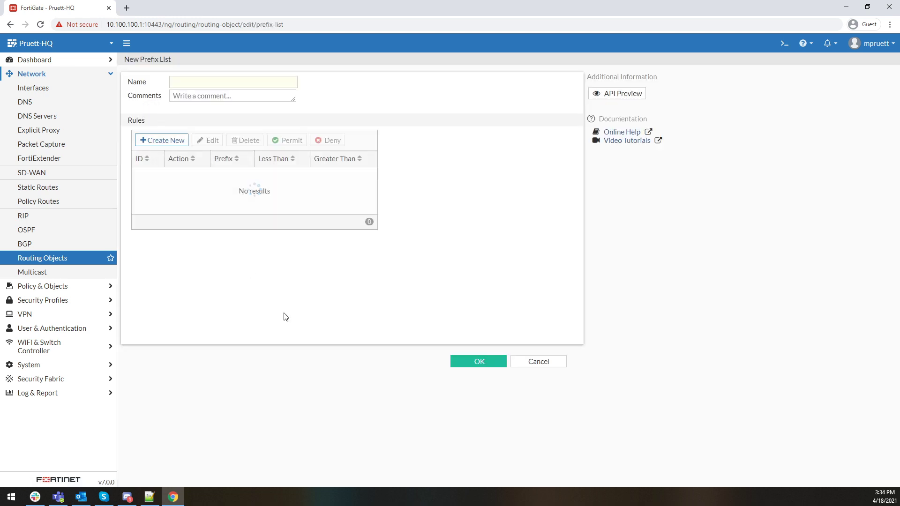
- Draft a prefix list rule with less-than 24 and prefix 10.10.0.0/16, then discard it
{"action": "left_click", "coordinate": [163, 140]}
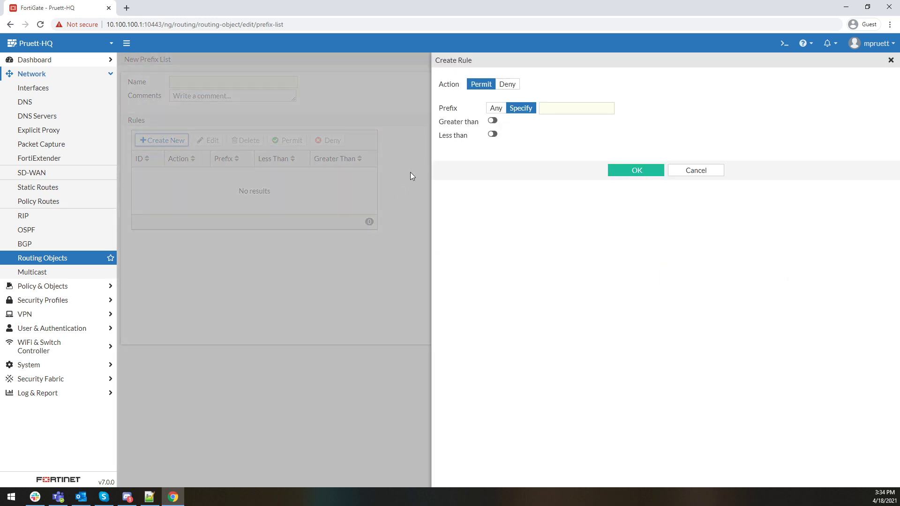
{"action": "left_click", "coordinate": [495, 108]}
{"action": "left_click", "coordinate": [509, 108]}
{"action": "left_click", "coordinate": [492, 135]}
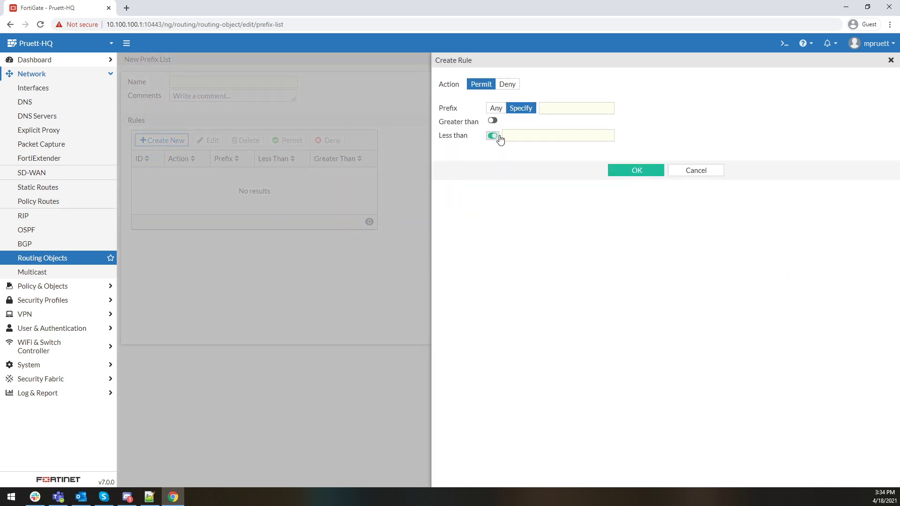
{"action": "left_click", "coordinate": [509, 136]}
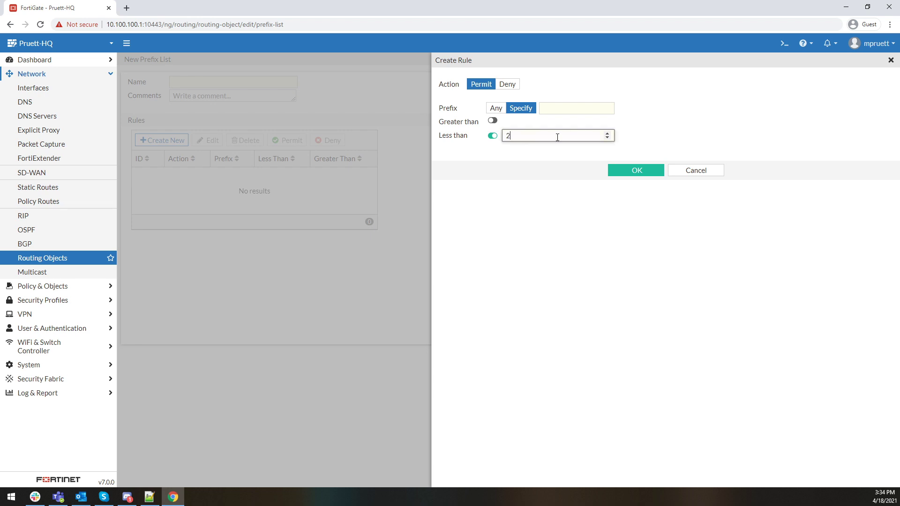
{"action": "left_click", "coordinate": [559, 110]}
{"action": "type", "text": "10.10.0.0/16"}
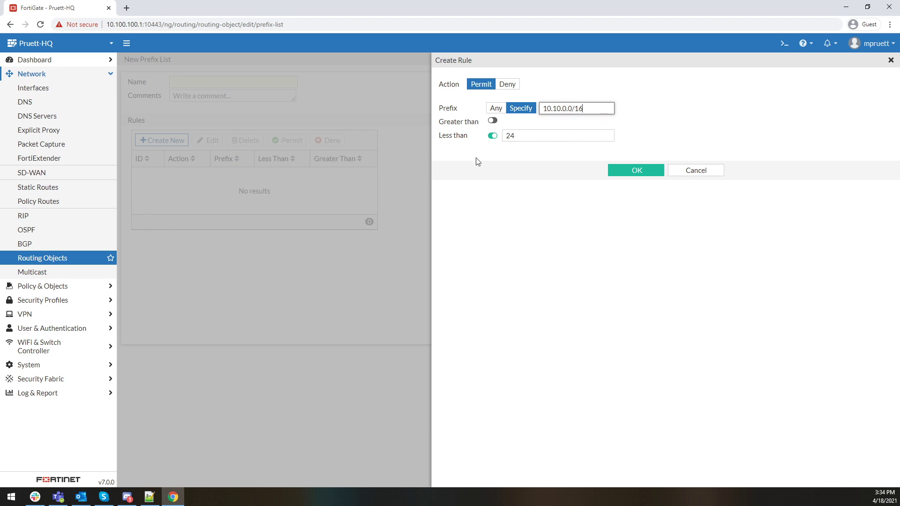
{"action": "left_click", "coordinate": [695, 170]}
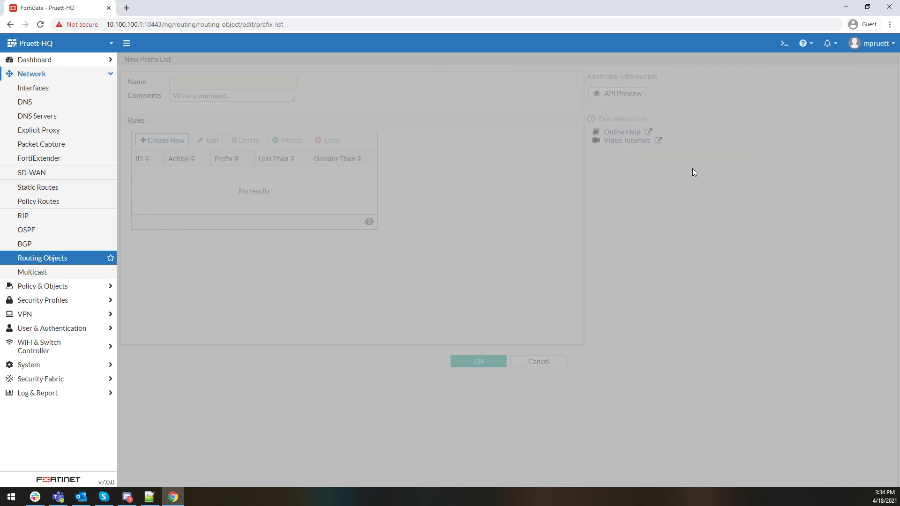